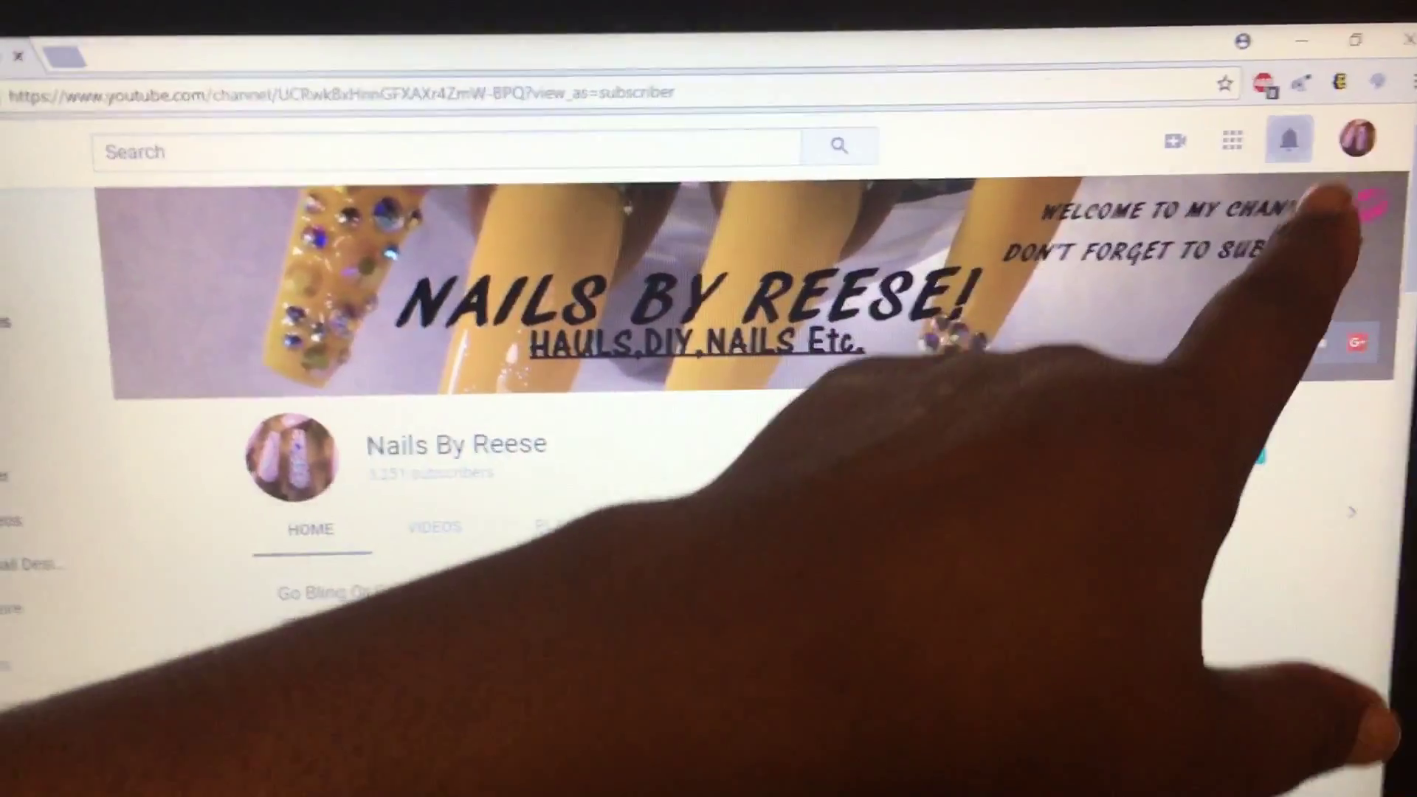
Open the YouTube notifications list to review recent comment replies and likes.
click(1272, 135)
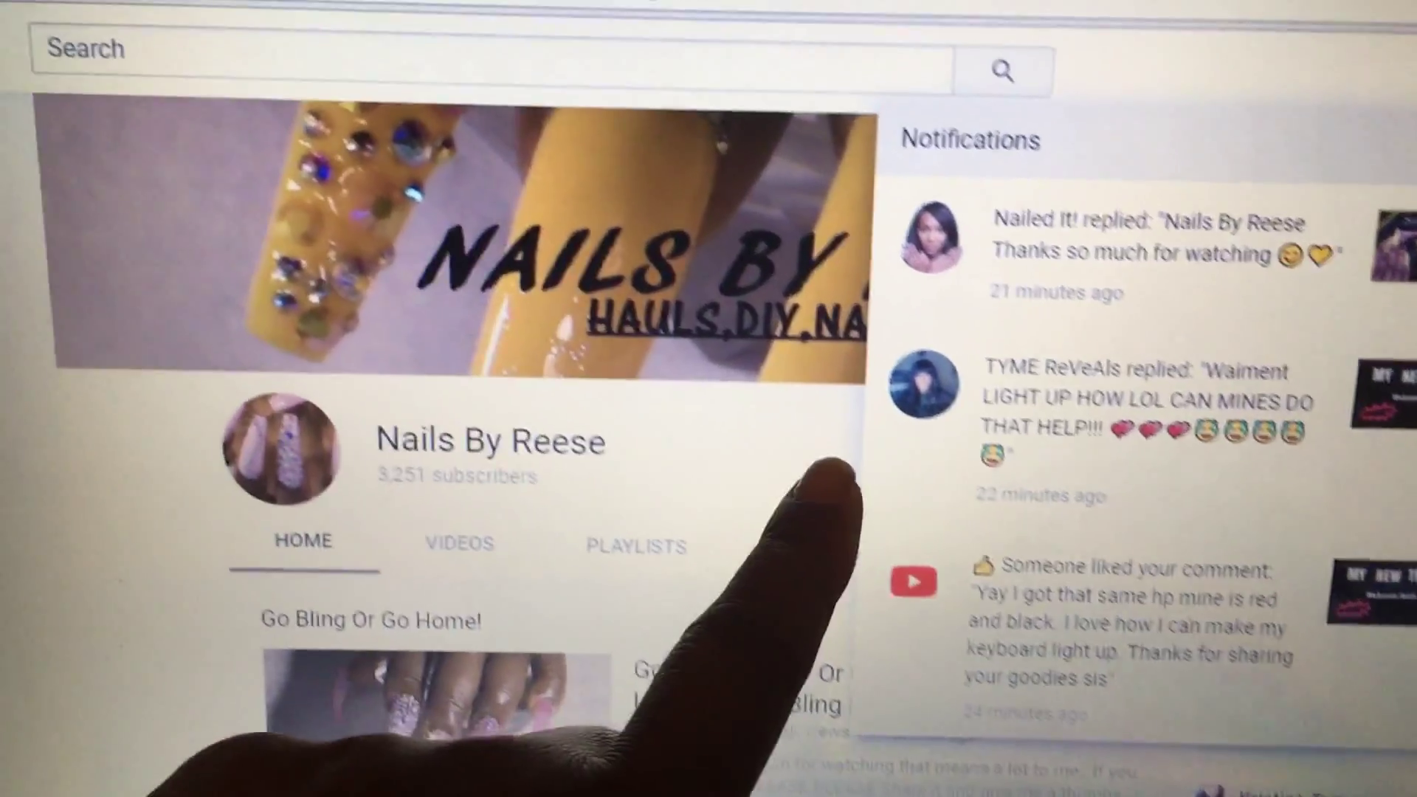
Dismiss the notifications list to reveal the nail-art channel home page and its spotlight video.
key(Escape)
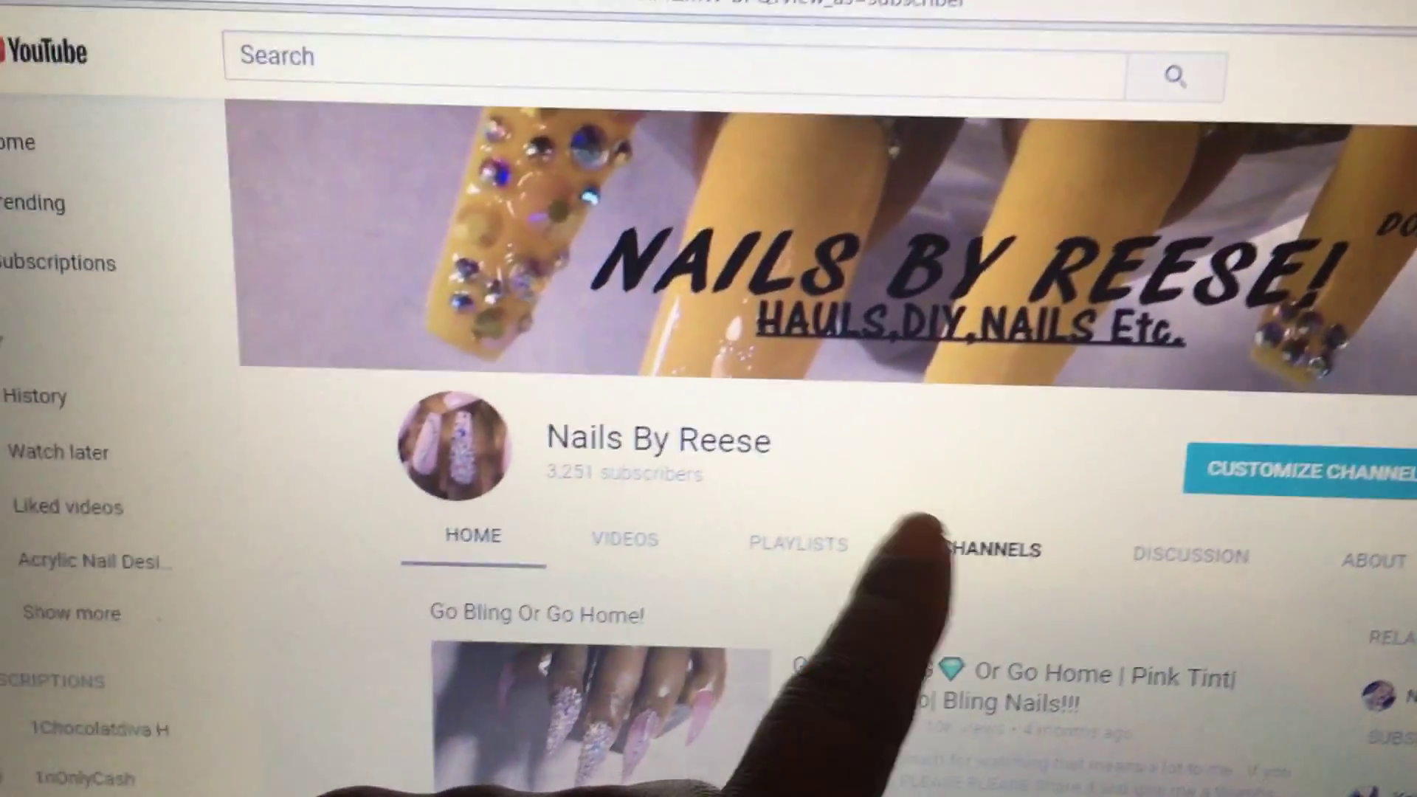